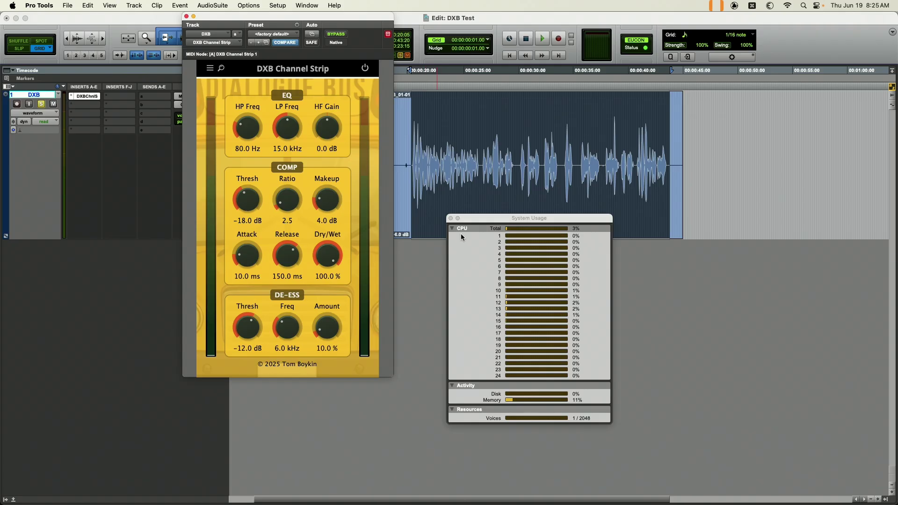
Move the System Usage window clear of the DXB clip so the track stays fully in view.
left_click_drag(469, 222, 738, 180)
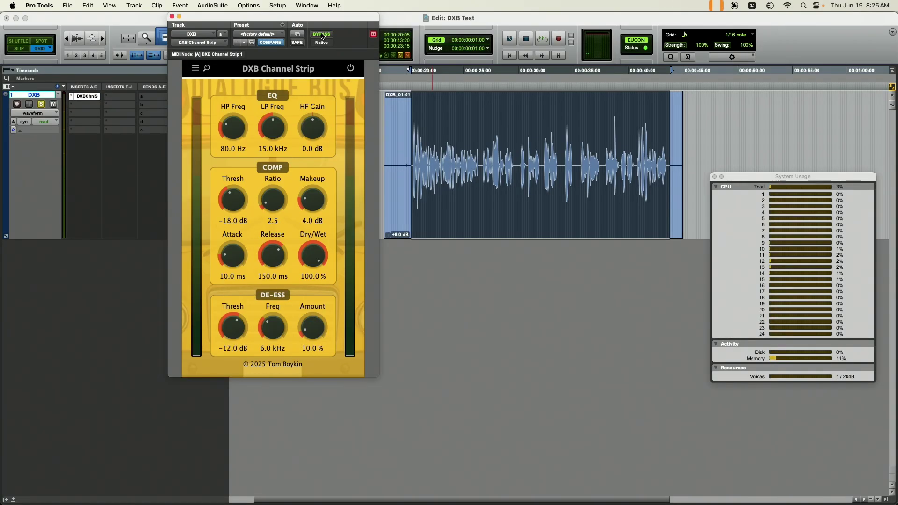
During playback, set the HF Gain to 5.4 dB, the compressor Makeup to 5.9 dB and the HP Freq to 92.5 Hz.
key("space")
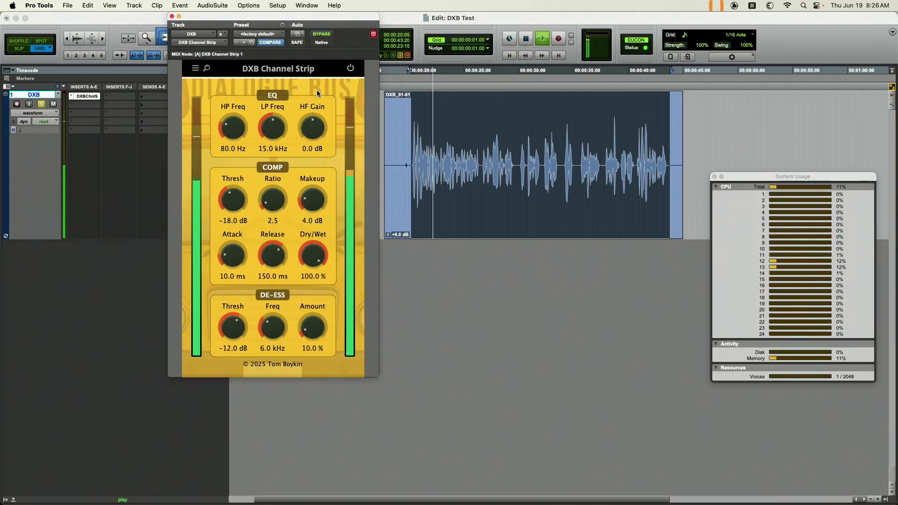
left_click_drag(316, 124, 317, 111)
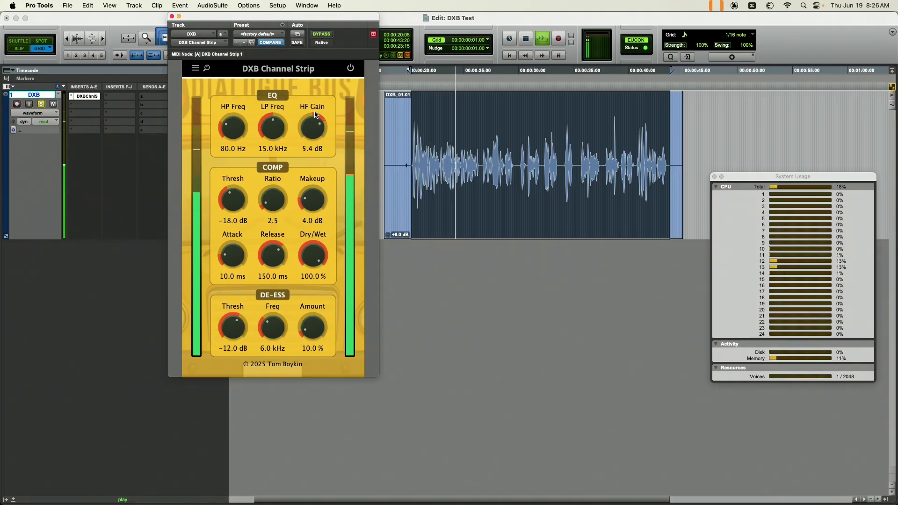
left_click_drag(312, 198, 314, 194)
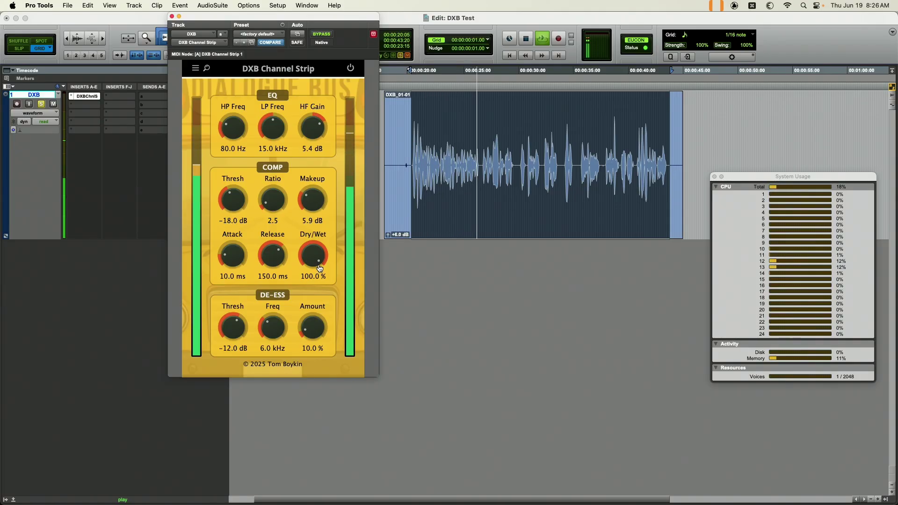
left_click_drag(221, 126, 230, 133)
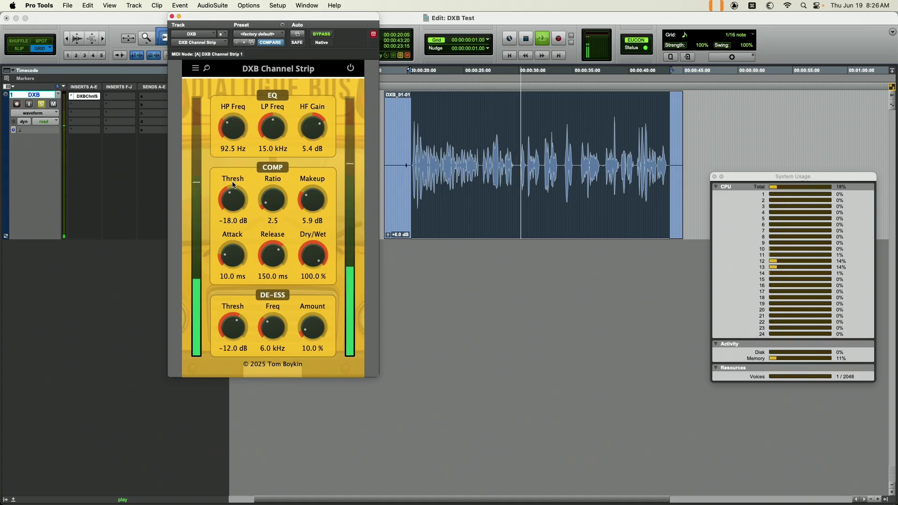
Set the compressor threshold to -19.8 dB, try the Makeup gain at 20.0 dB, and settle it at 8.7 dB.
left_click_drag(233, 199, 234, 202)
left_click_drag(319, 200, 332, 155)
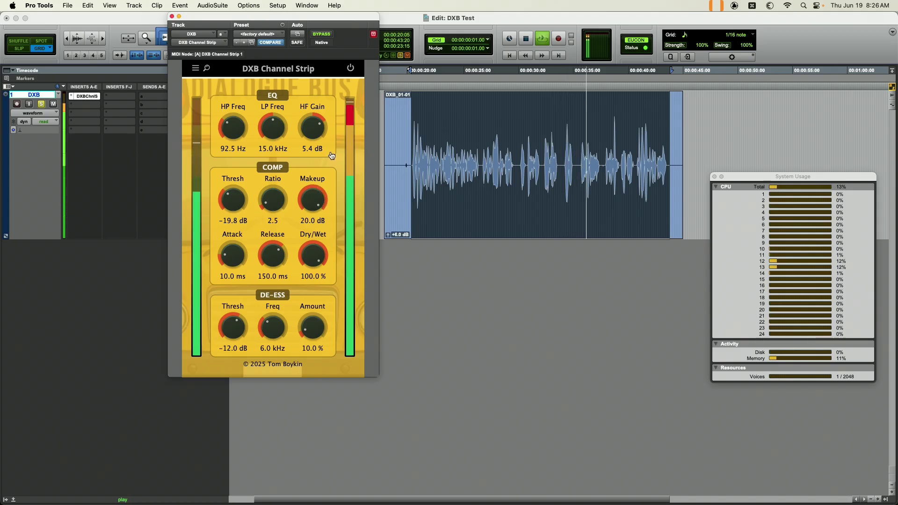
left_click_drag(332, 156, 317, 188)
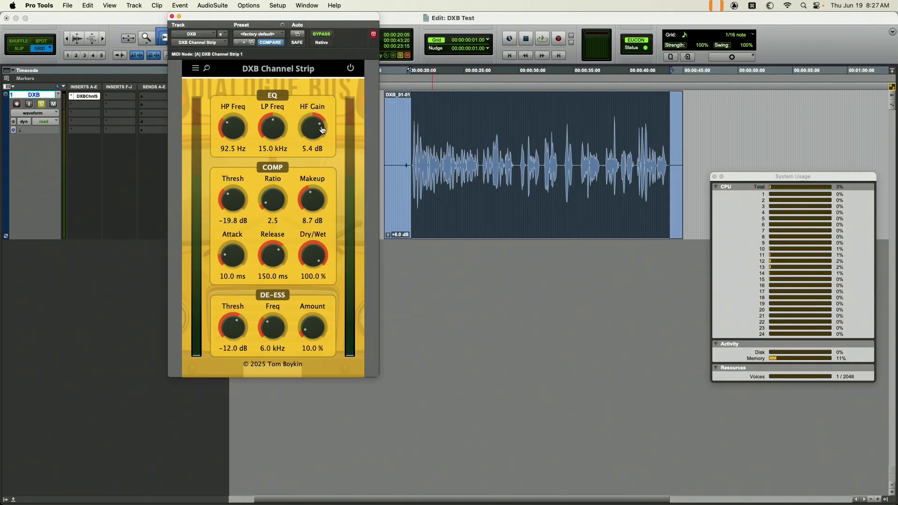
Play the clip with the HF Gain at -10.0 dB, raise the gain again, and reload the factory default preset.
key("space")
left_click_drag(323, 130, 315, 182)
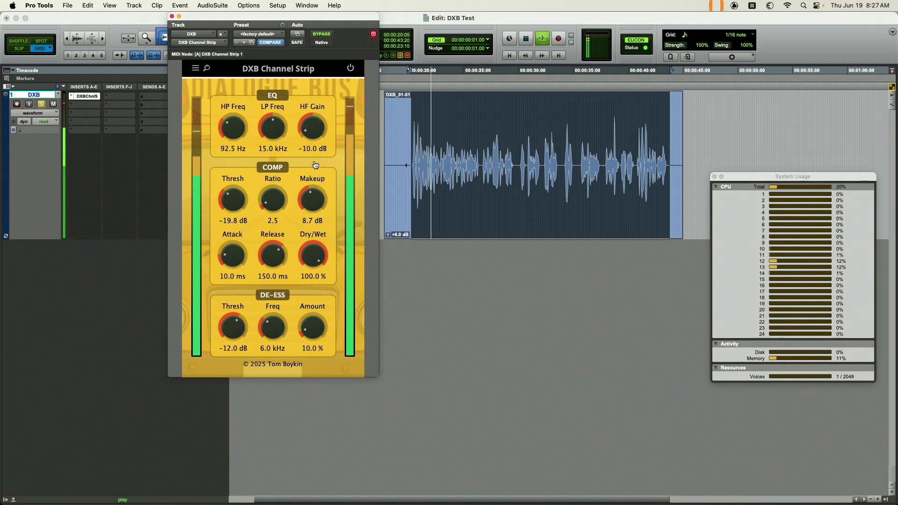
left_click_drag(318, 132, 378, 136)
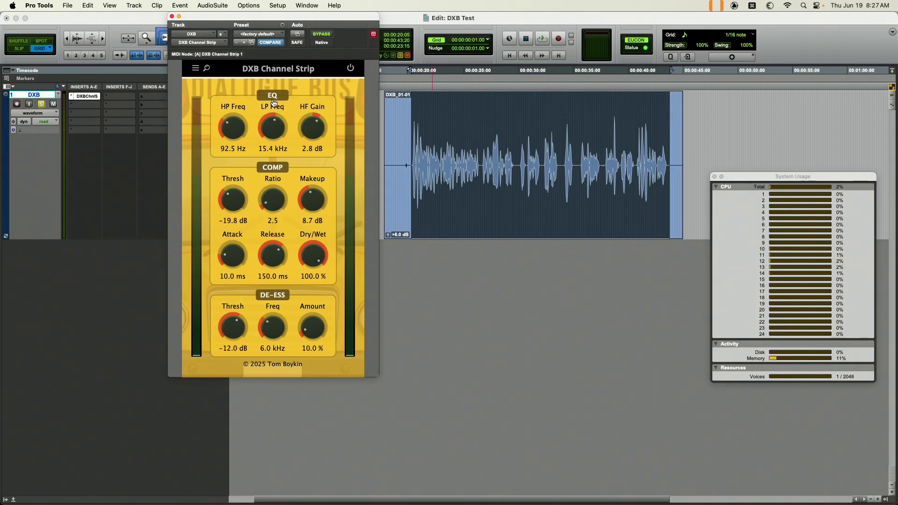
left_click(267, 35)
left_click(262, 62)
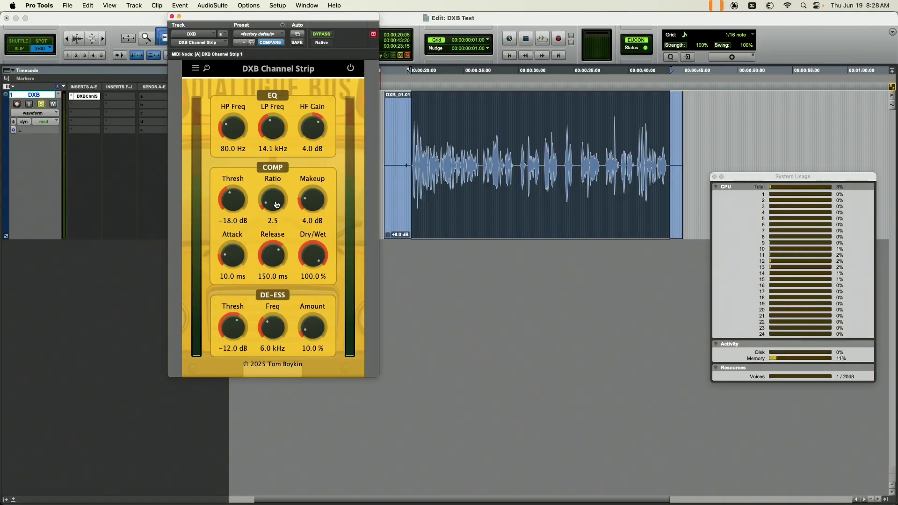
During playback, set the compressor Ratio to 19.6, the Threshold to -29.0 dB and the Makeup to 11.7 dB.
key("space")
left_click_drag(276, 204, 265, 176)
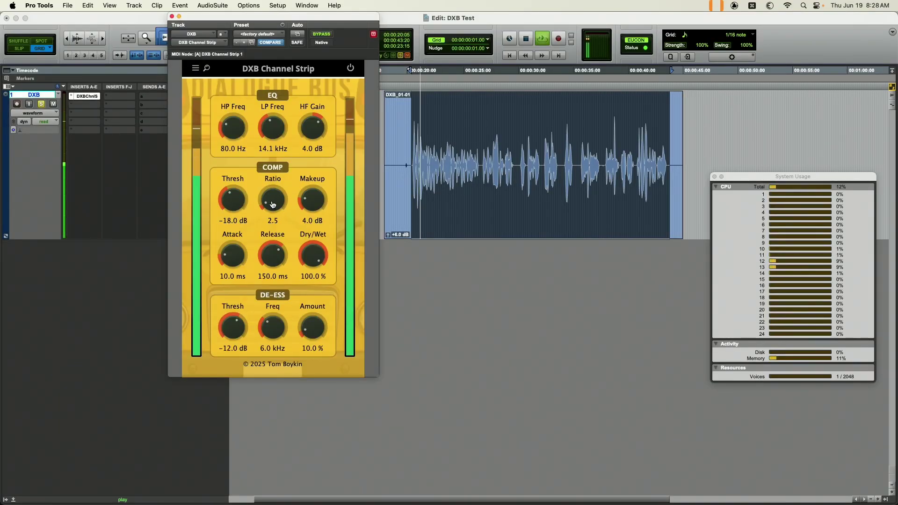
left_click_drag(233, 201, 241, 224)
left_click_drag(313, 202, 312, 181)
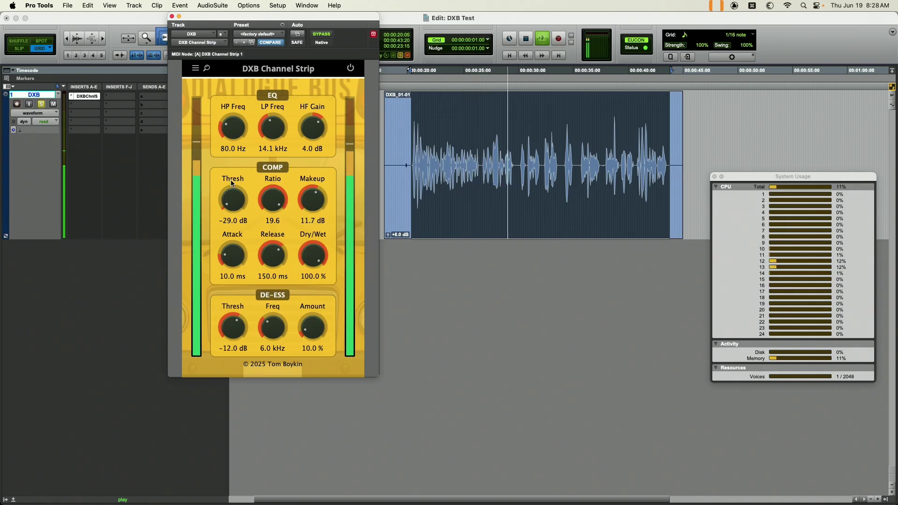
Set the HP Freq to 117.8 Hz, the compressor Makeup to 12.8 dB and the Ratio to 9.3.
left_click_drag(232, 129, 230, 120)
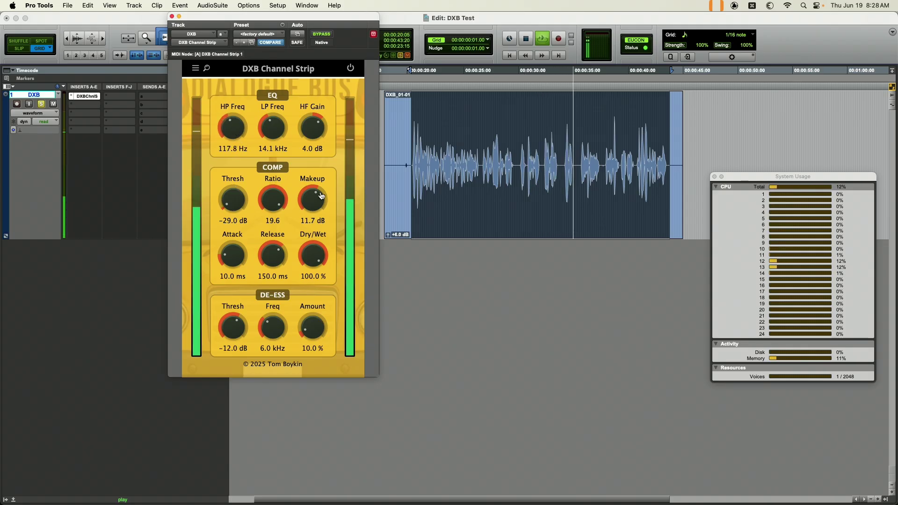
left_click_drag(320, 196, 282, 177)
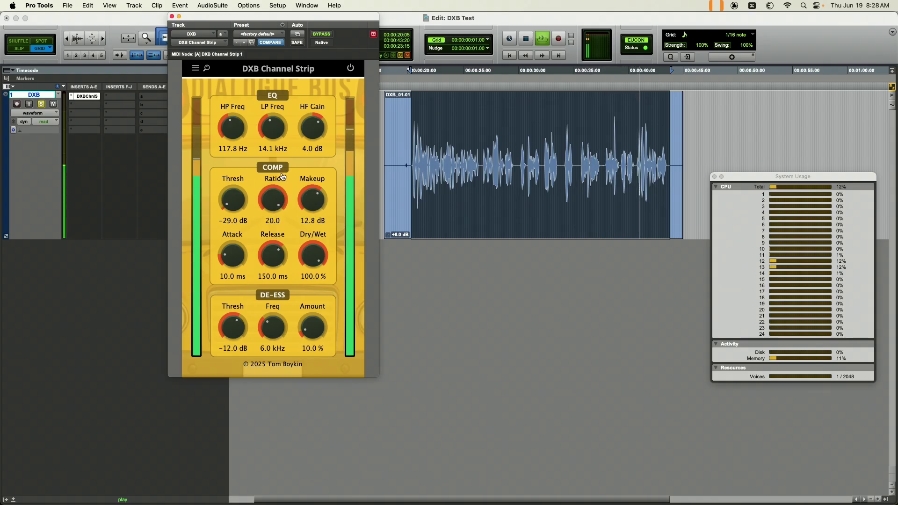
left_click_drag(281, 190, 291, 220)
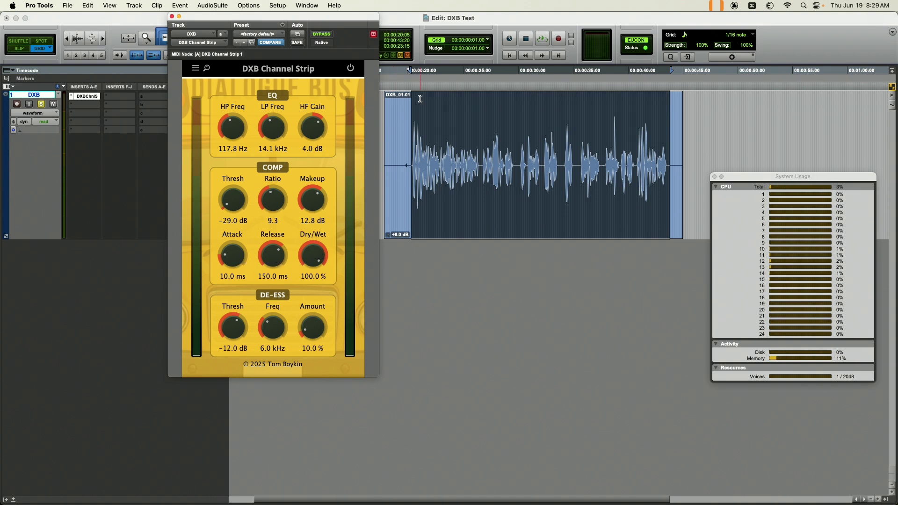
Play the clip, blend the compressor's Dry/Wet to 44.0 %, and stop playback.
left_click(442, 21)
key("space")
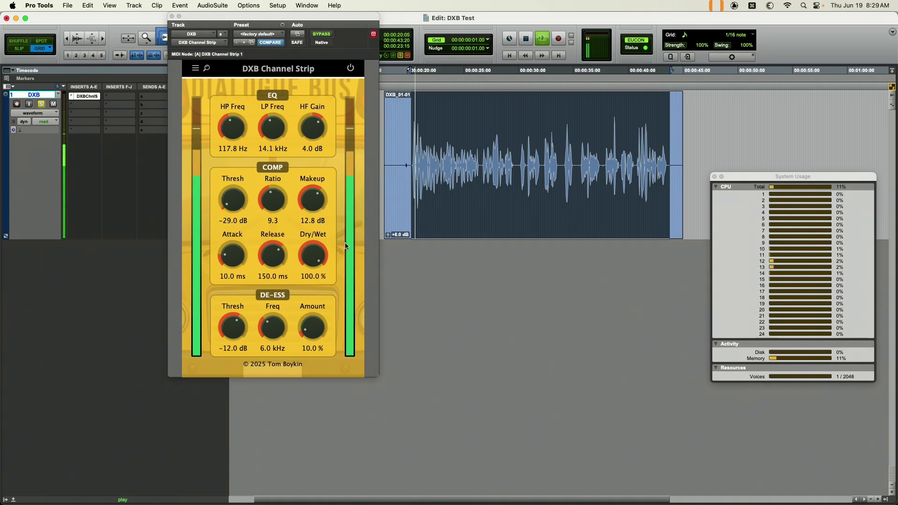
left_click_drag(313, 255, 315, 282)
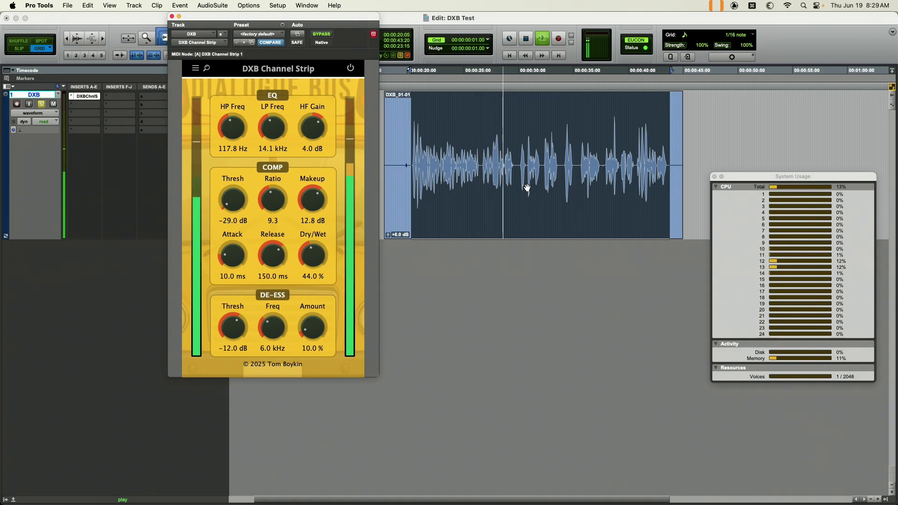
key("space")
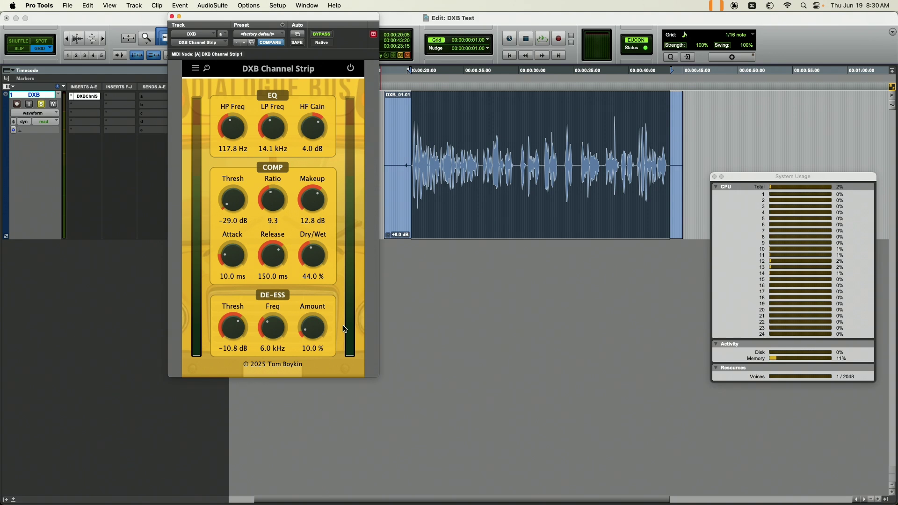
During playback, set the de-esser Threshold to -21.0 dB, its Freq to 5.5 kHz and its Amount to 36.5 %.
key("space")
left_click_drag(312, 326, 311, 301)
left_click_drag(229, 329, 230, 356)
left_click_drag(272, 331, 308, 342)
left_click_drag(232, 328, 272, 360)
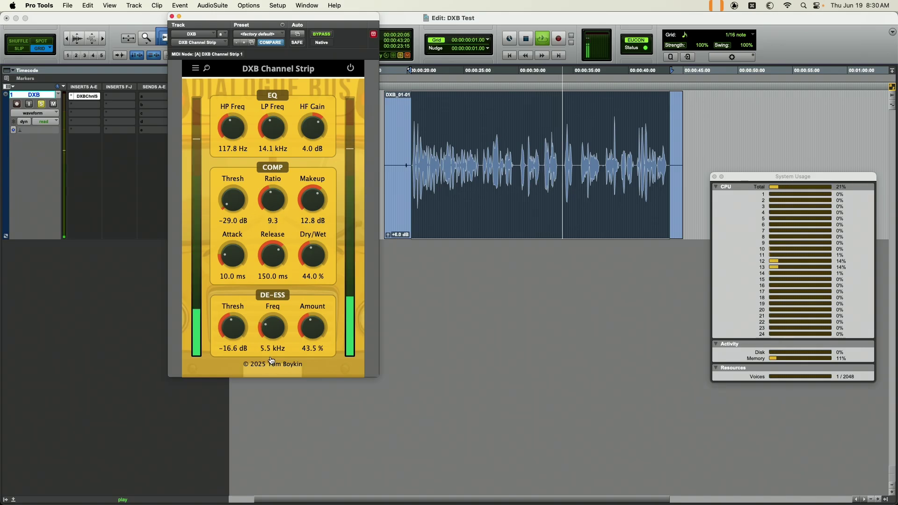
mouse_move(323, 327)
left_mouse_down()
mouse_move(320, 298)
mouse_move(314, 334)
left_mouse_up()
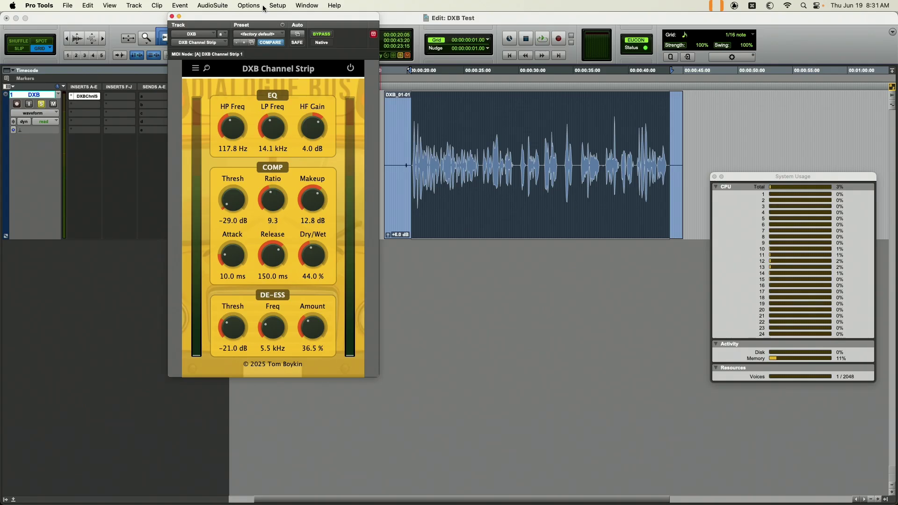
Reload the factory default preset in the DXB Channel Strip.
left_click(257, 33)
left_click(268, 66)
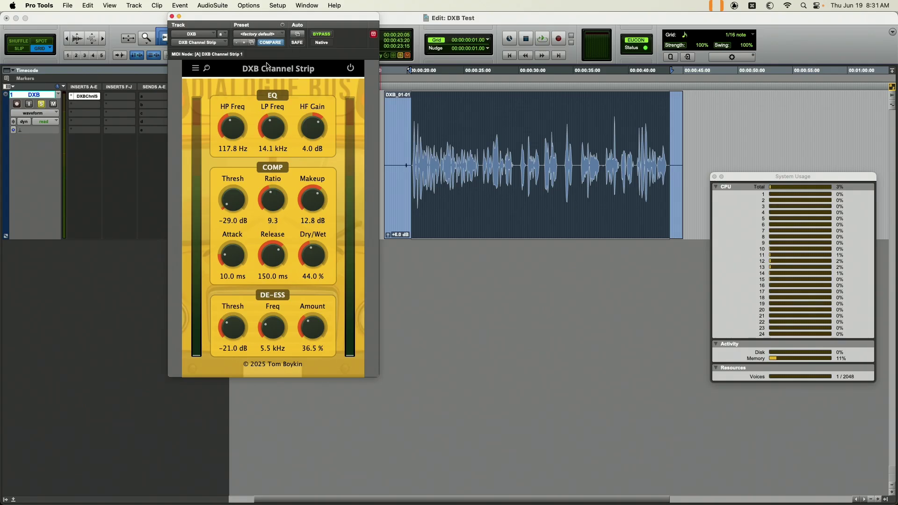